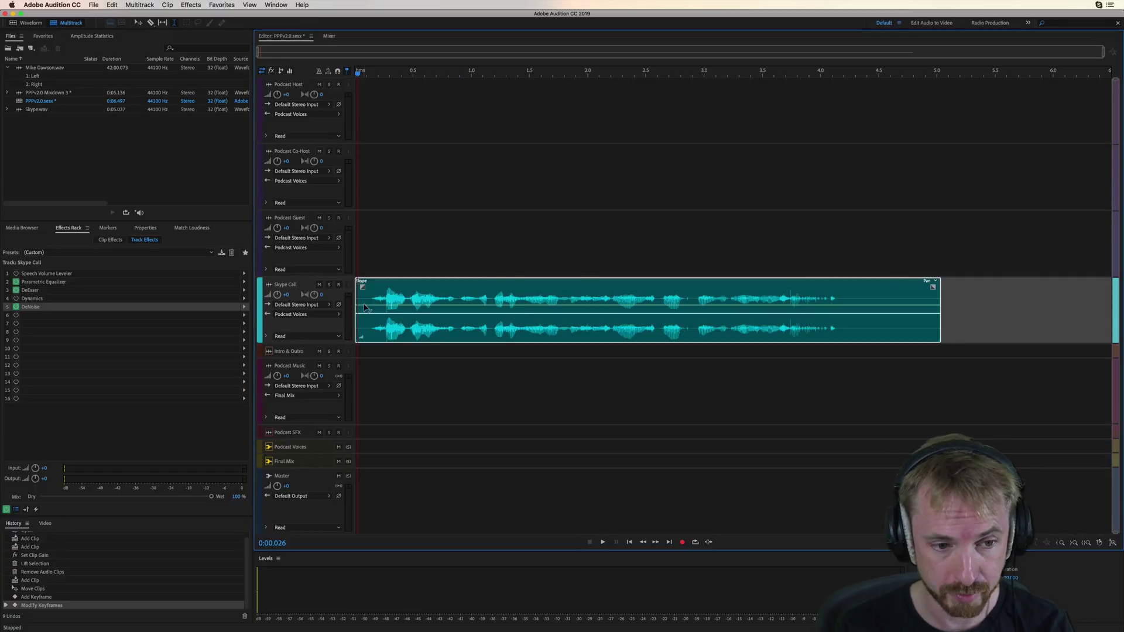
Step: Audition the multitrack session briefly to hear the Skype Call track
{"action": "key", "text": "space"}
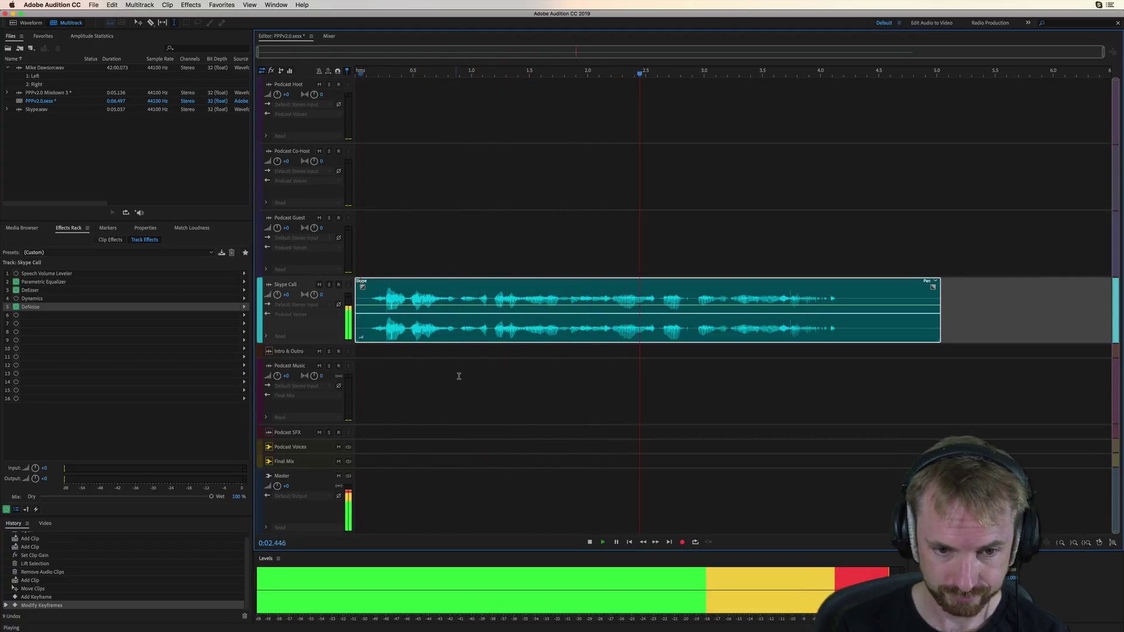
{"action": "key", "text": "space"}
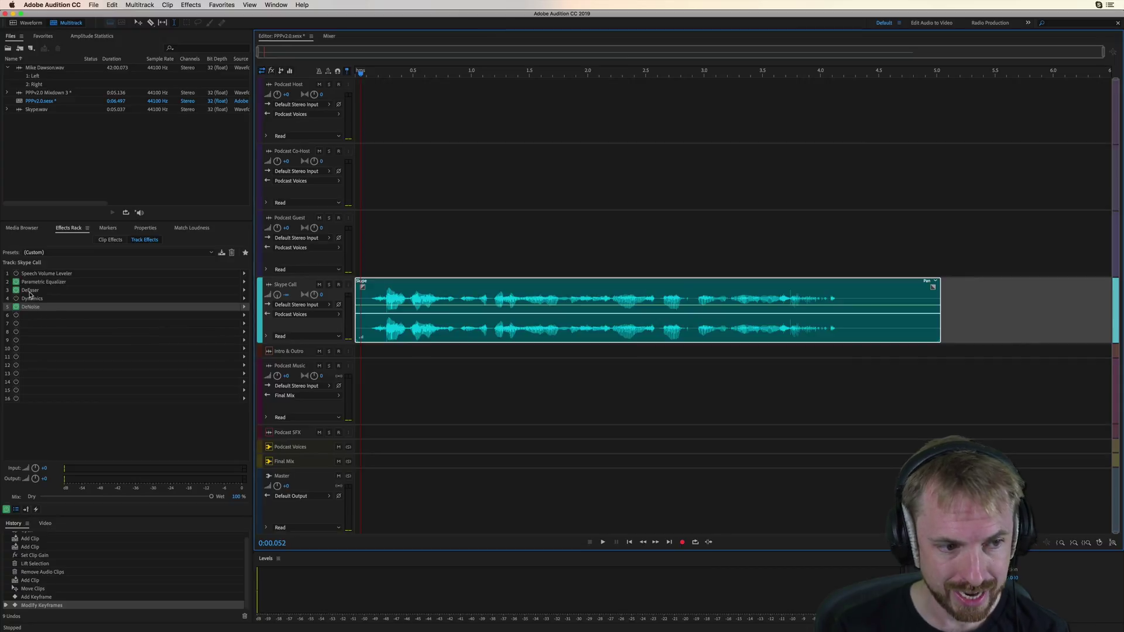
Step: Bring the raw Skype.wav source into the waveform editor and listen to it
{"action": "double_click", "coordinate": [518, 330]}
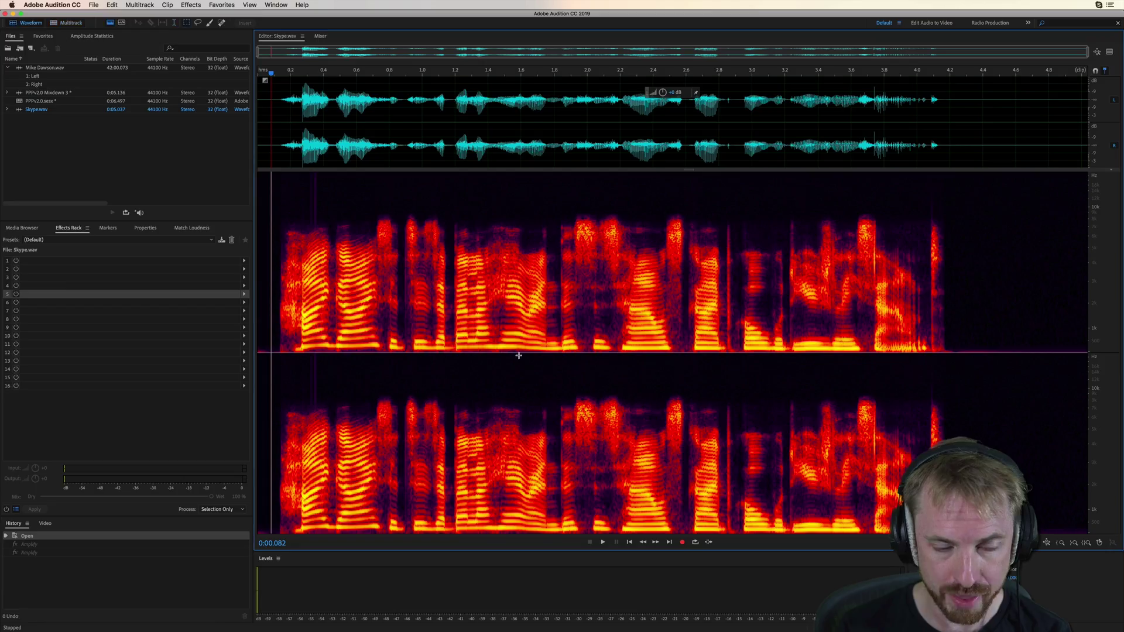
{"action": "key", "text": "space"}
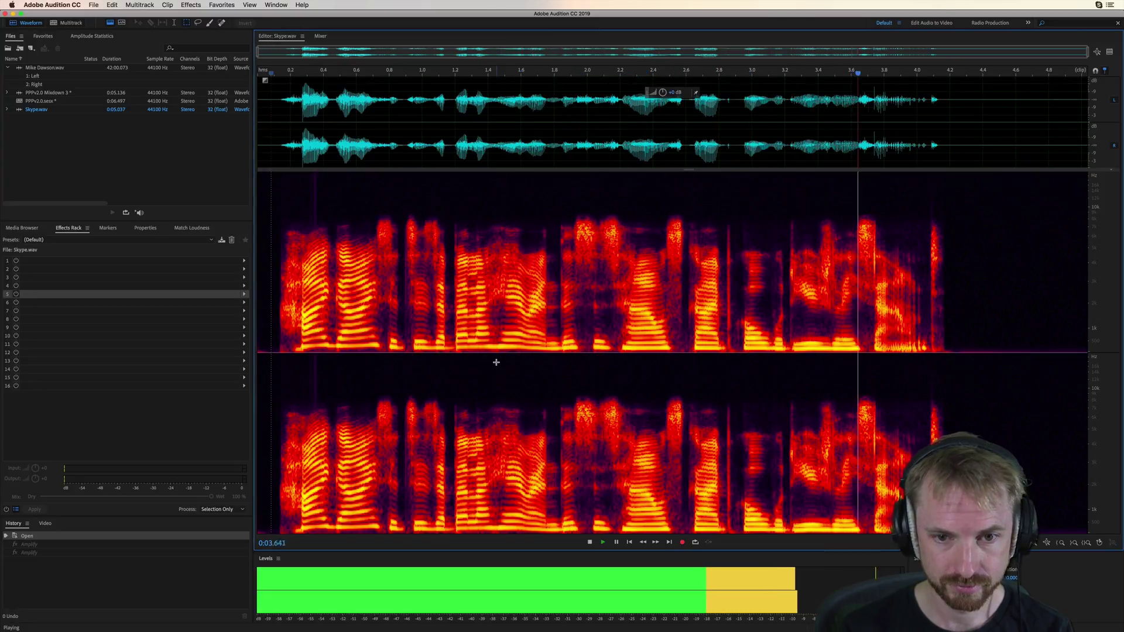
{"action": "key", "text": "space"}
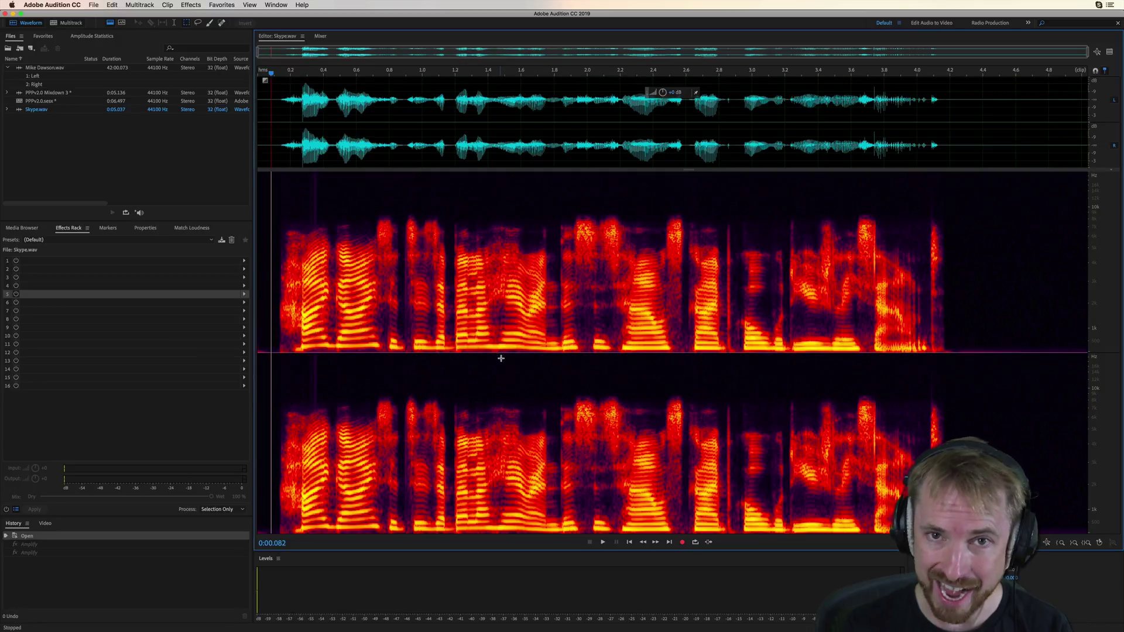
Step: Normalize the silent tail to -0.1 dB via Favorites to expose the hiss, then undo it
{"action": "left_click_drag", "start_coordinate": [957, 138], "coordinate": [1087, 211]}
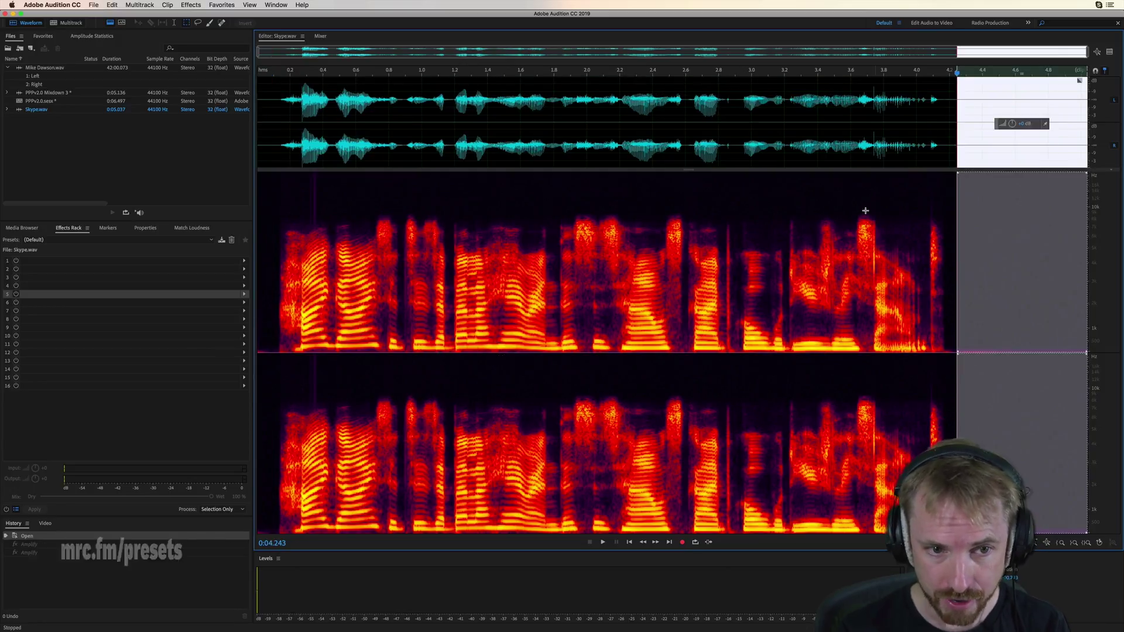
{"action": "left_click", "coordinate": [221, 5]}
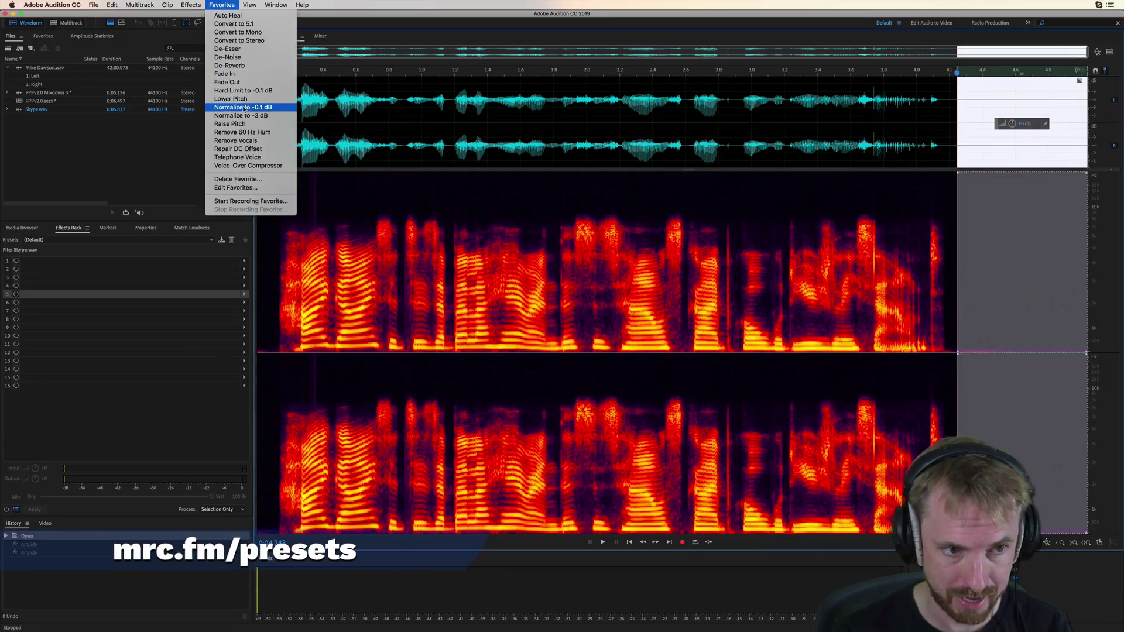
{"action": "left_click", "coordinate": [242, 106]}
{"action": "key", "text": "space"}
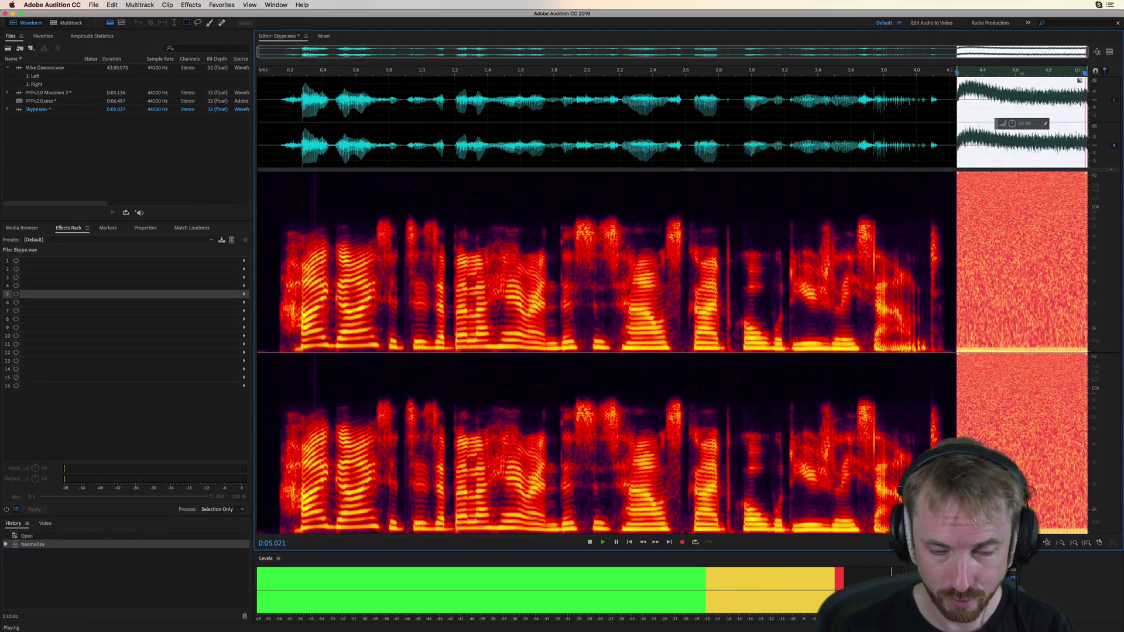
{"action": "key", "text": "space"}
{"action": "key", "text": "super+z"}
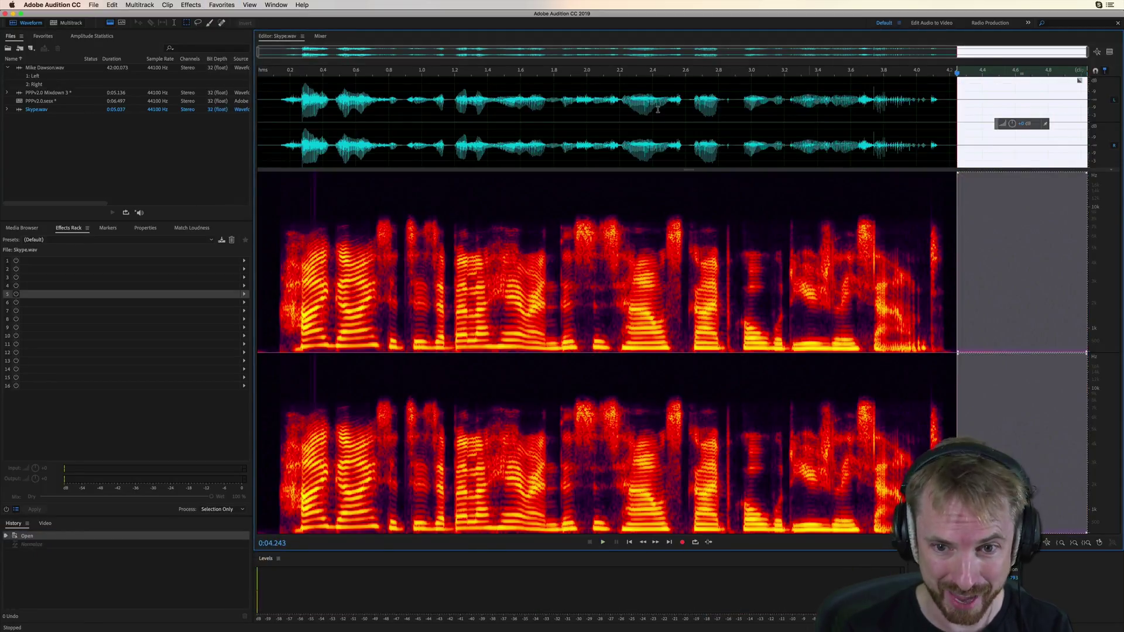
Step: Mix the entire multitrack session down to a new file
{"action": "left_click", "coordinate": [71, 23]}
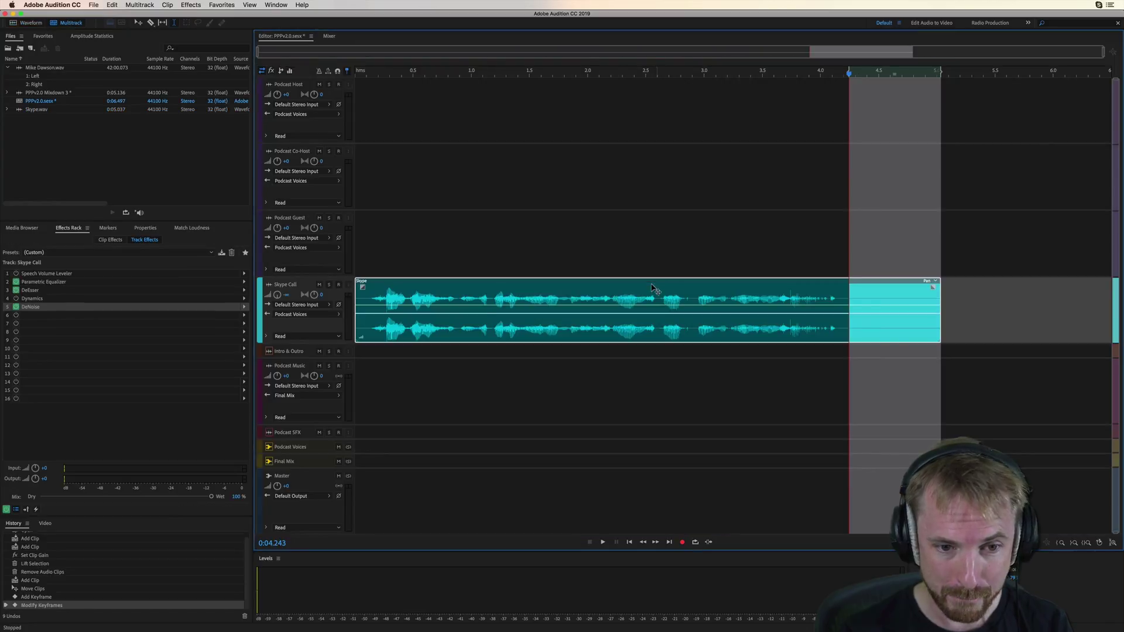
{"action": "key", "text": "super+a"}
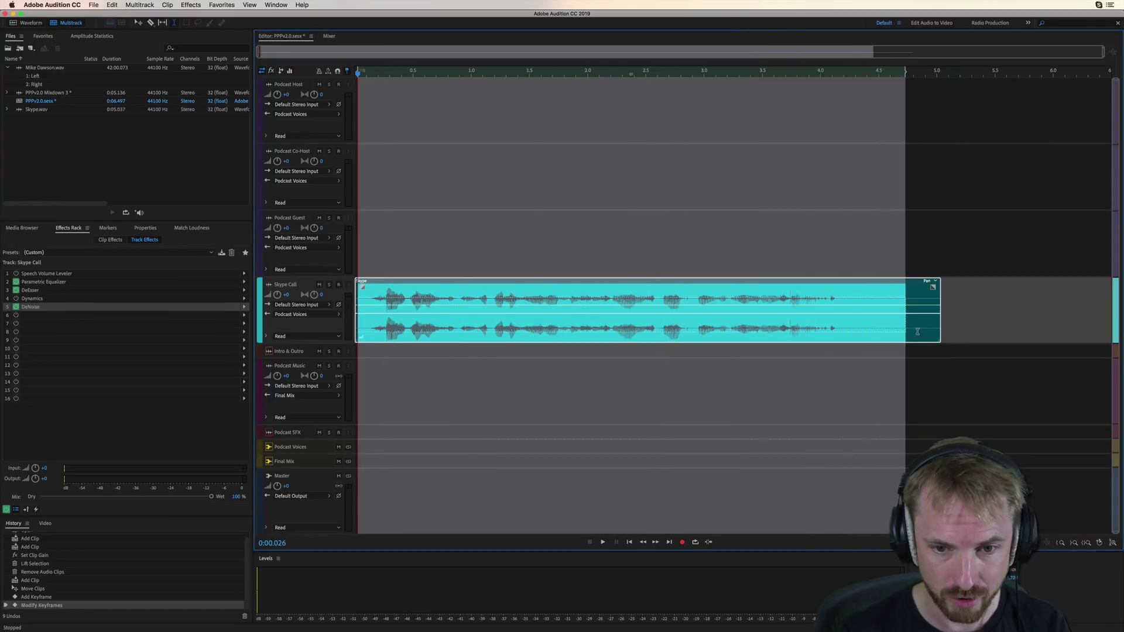
{"action": "left_click", "coordinate": [140, 5]}
{"action": "mouse_move", "coordinate": [171, 42]}
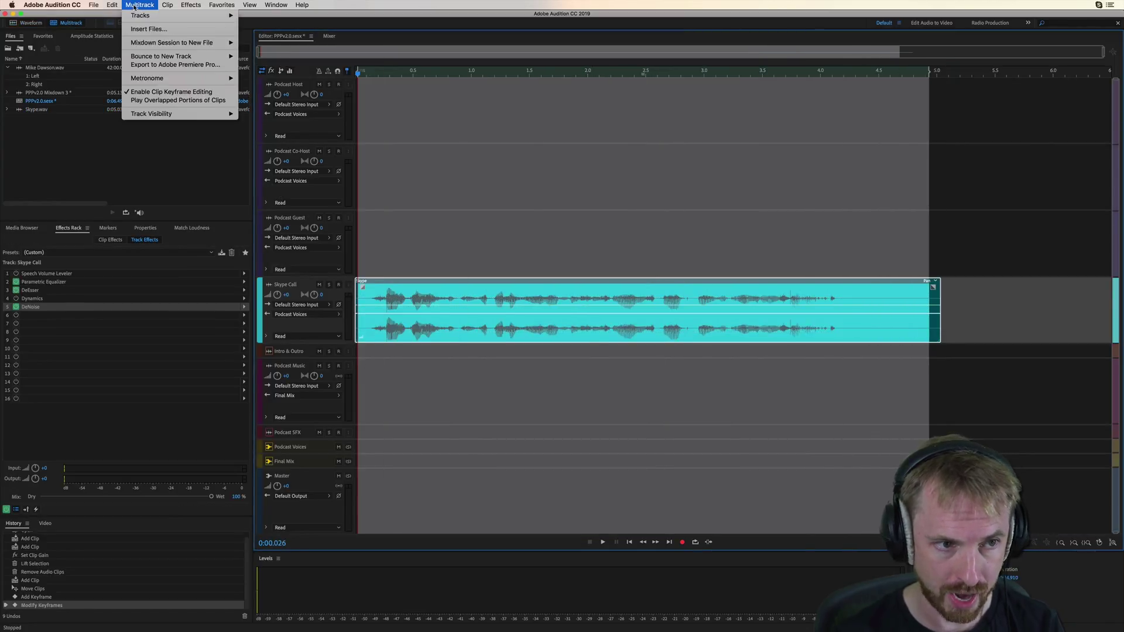
{"action": "left_click", "coordinate": [271, 44]}
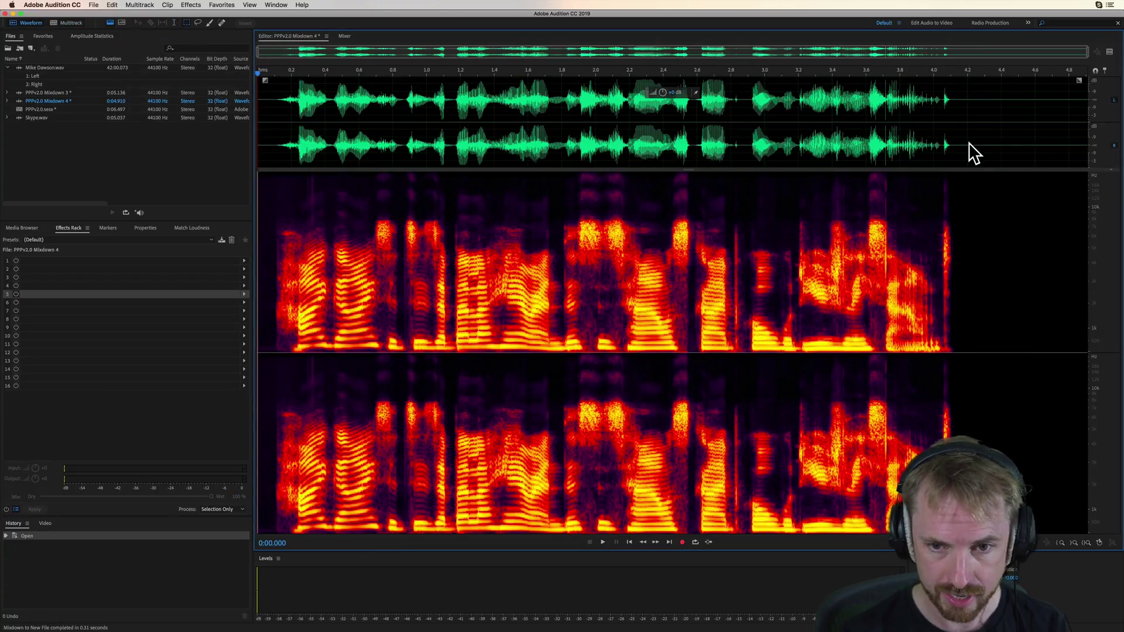
Step: Normalize the mixdown's silent tail to -0.1 dB and play it to confirm there is no hiss
{"action": "left_click_drag", "start_coordinate": [970, 150], "coordinate": [1088, 145]}
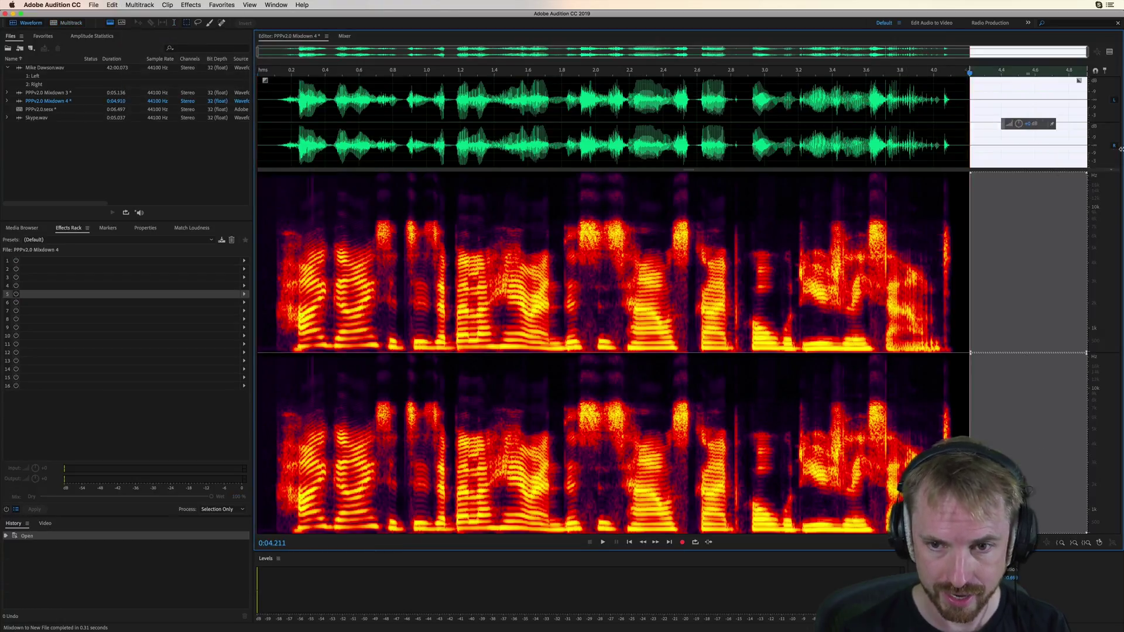
{"action": "left_click", "coordinate": [191, 7]}
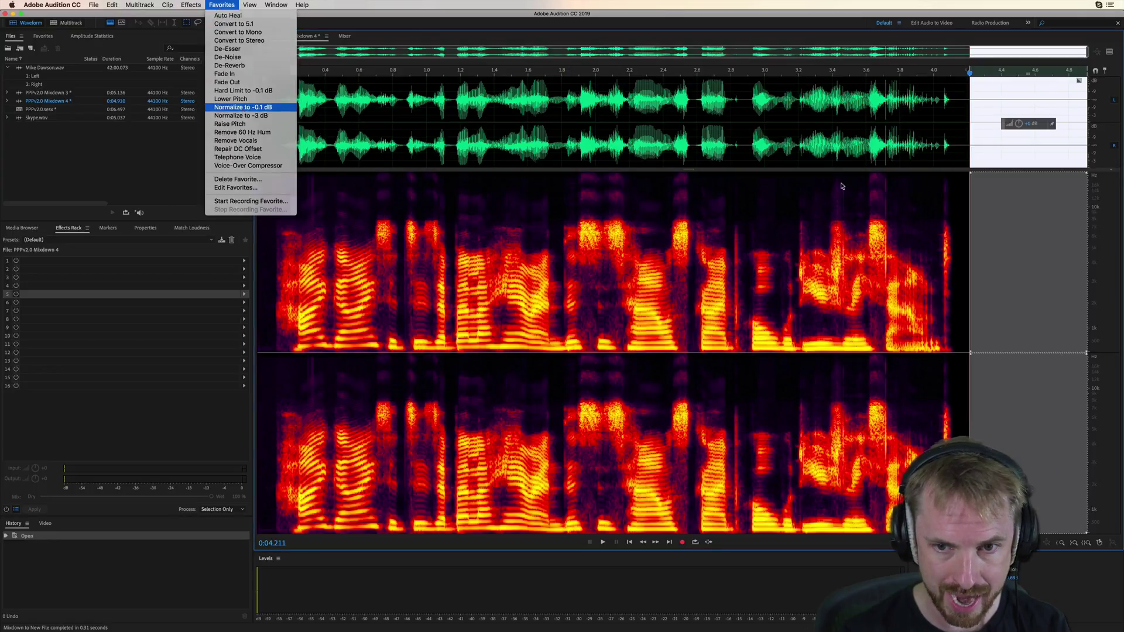
{"action": "left_click", "coordinate": [242, 107]}
{"action": "left_click", "coordinate": [1016, 175]}
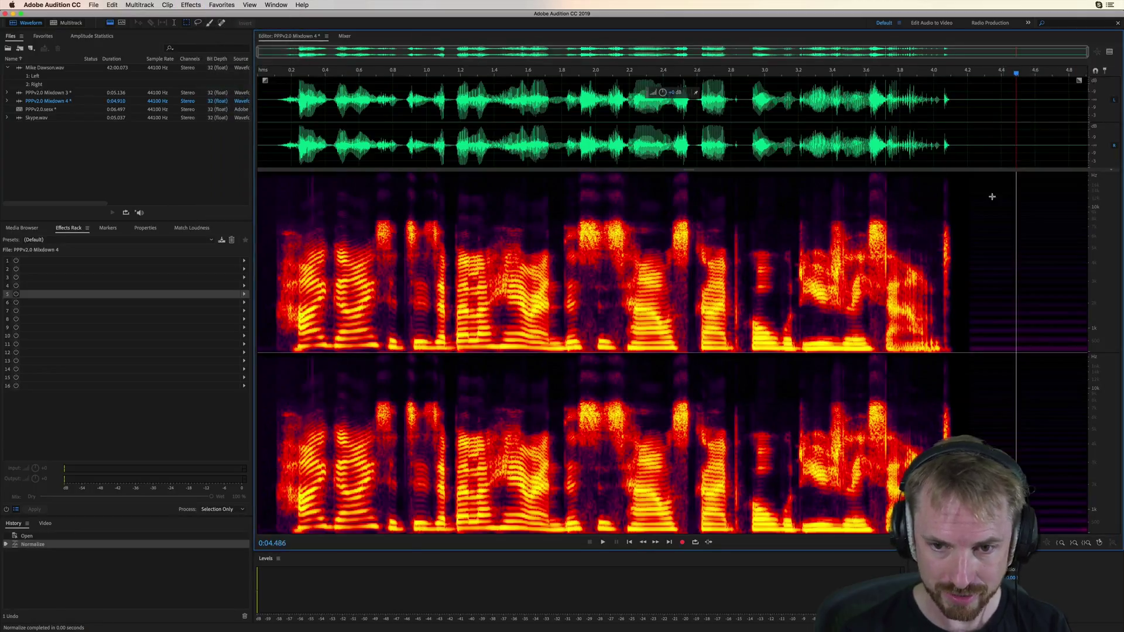
{"action": "left_click", "coordinate": [958, 134]}
{"action": "key", "text": "space"}
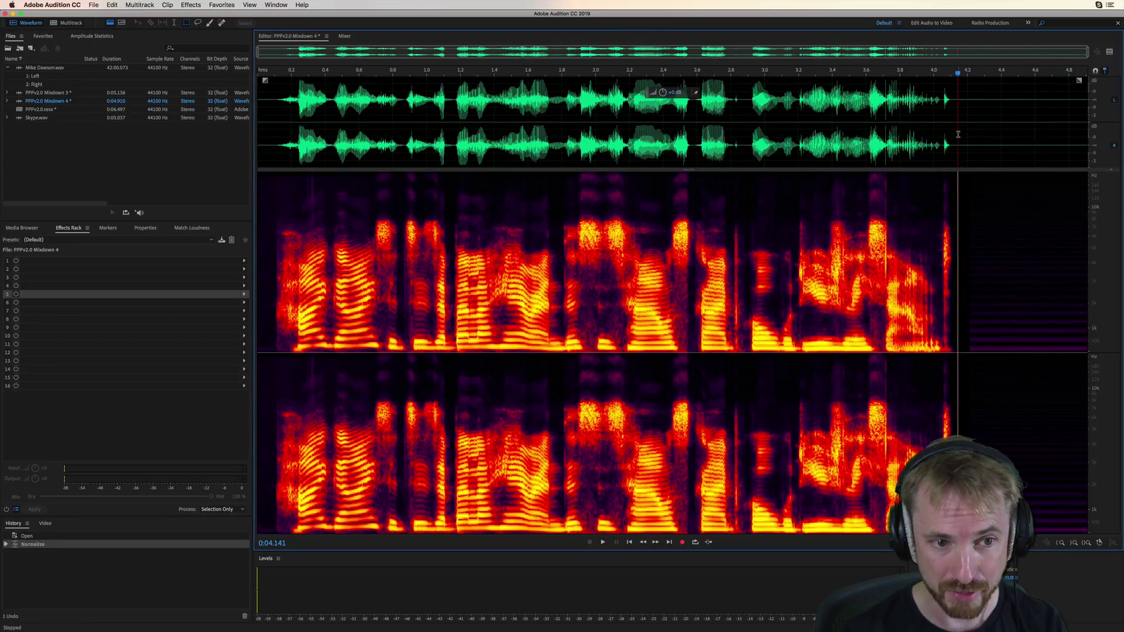
Step: Return from the mixdown file to the multitrack session view
{"action": "left_click", "coordinate": [72, 23]}
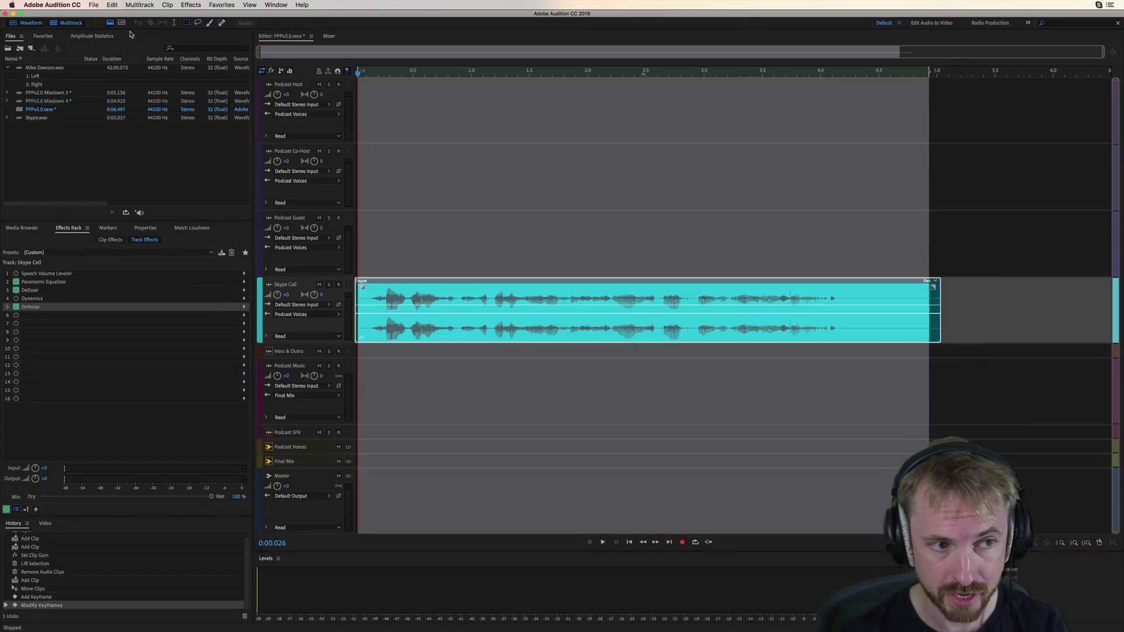